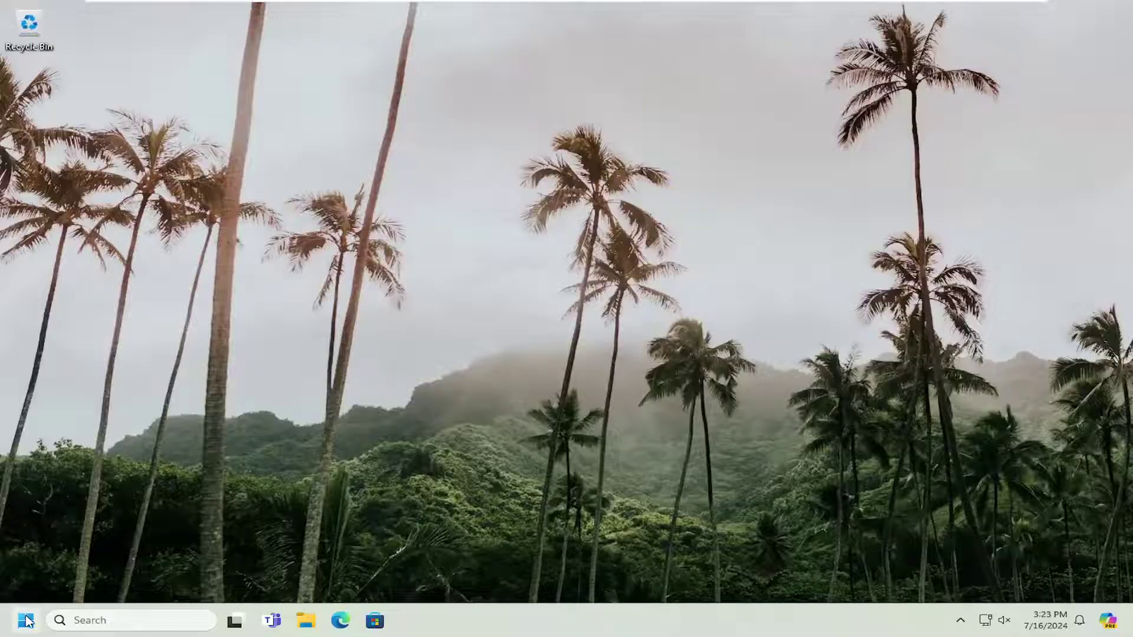
Step: Open Control Panel, keep it viewed by Category, and go to Programs and Features
click(26, 619)
text(control panel)
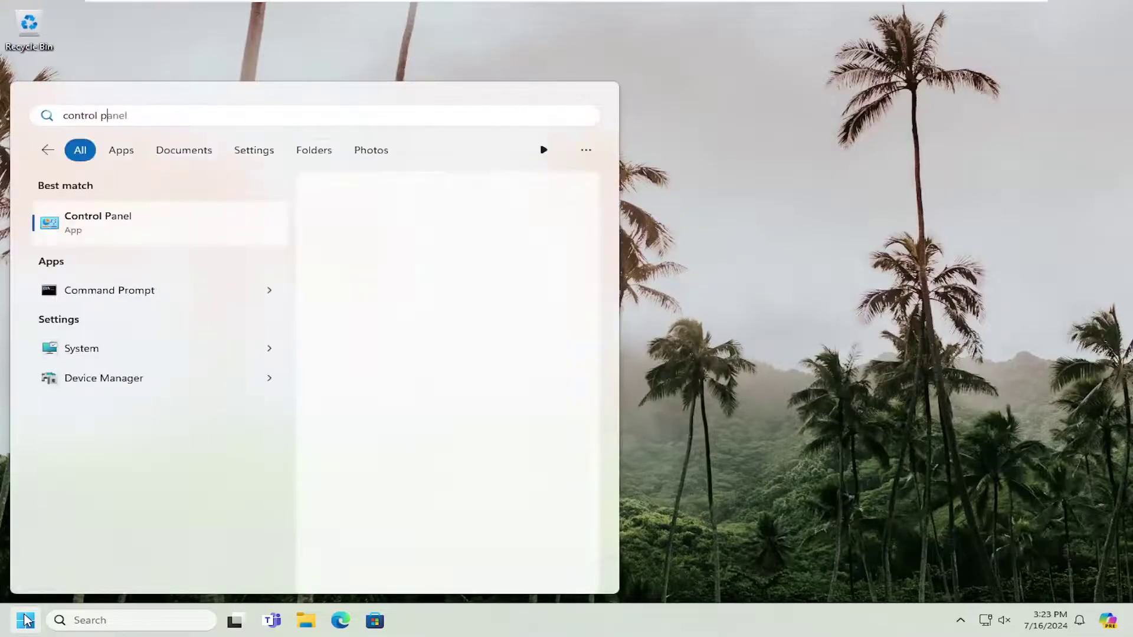
click(116, 223)
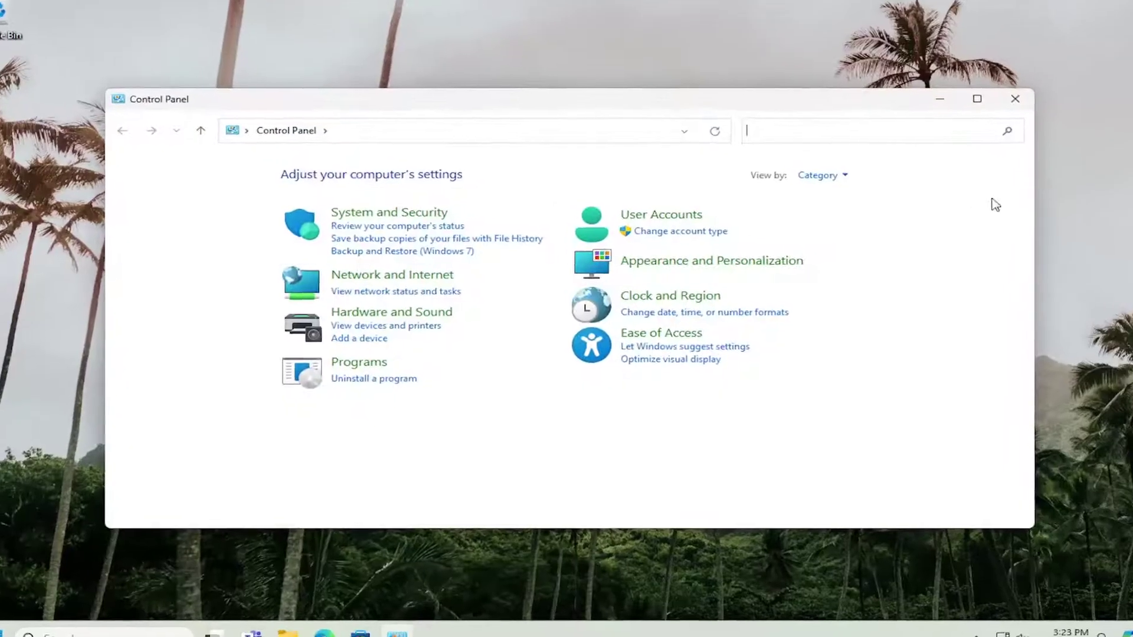
click(819, 181)
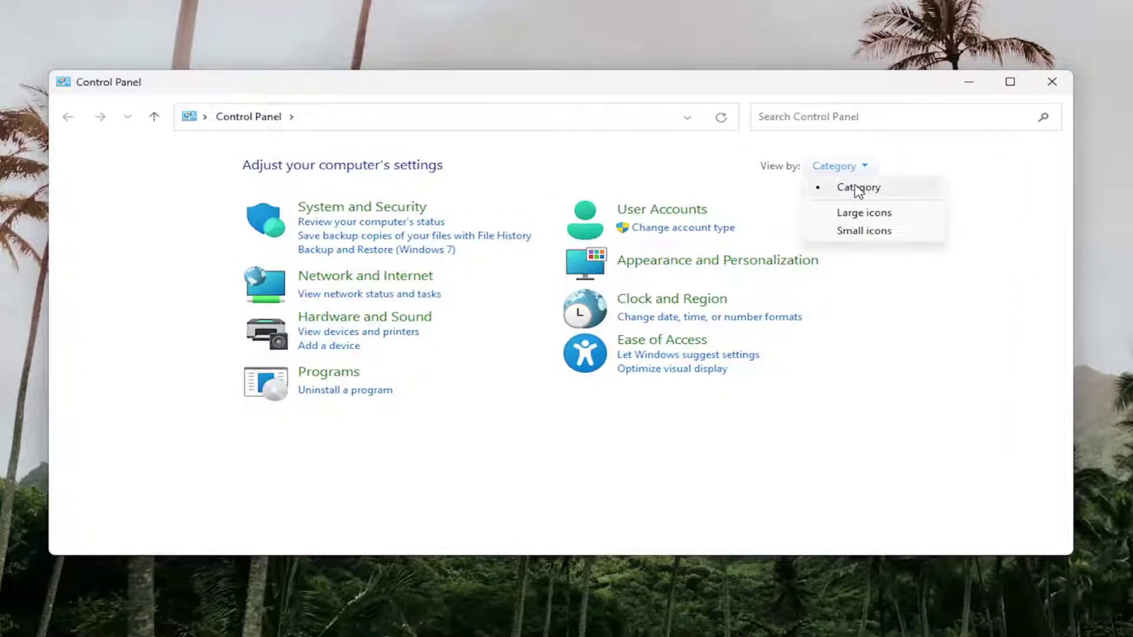
click(855, 187)
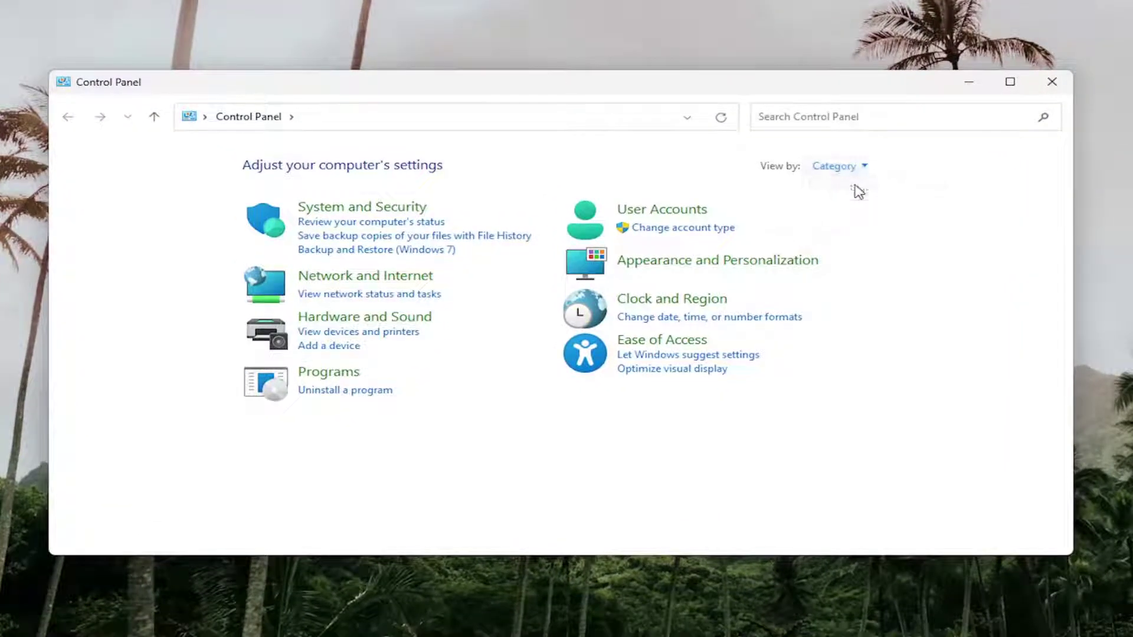
click(330, 375)
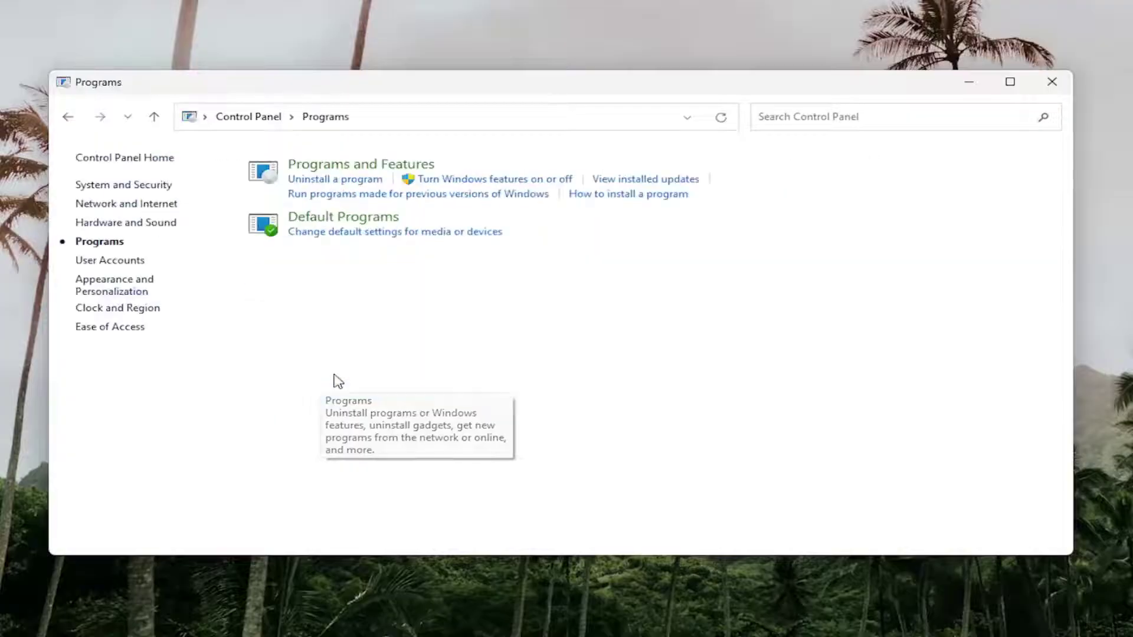
click(399, 169)
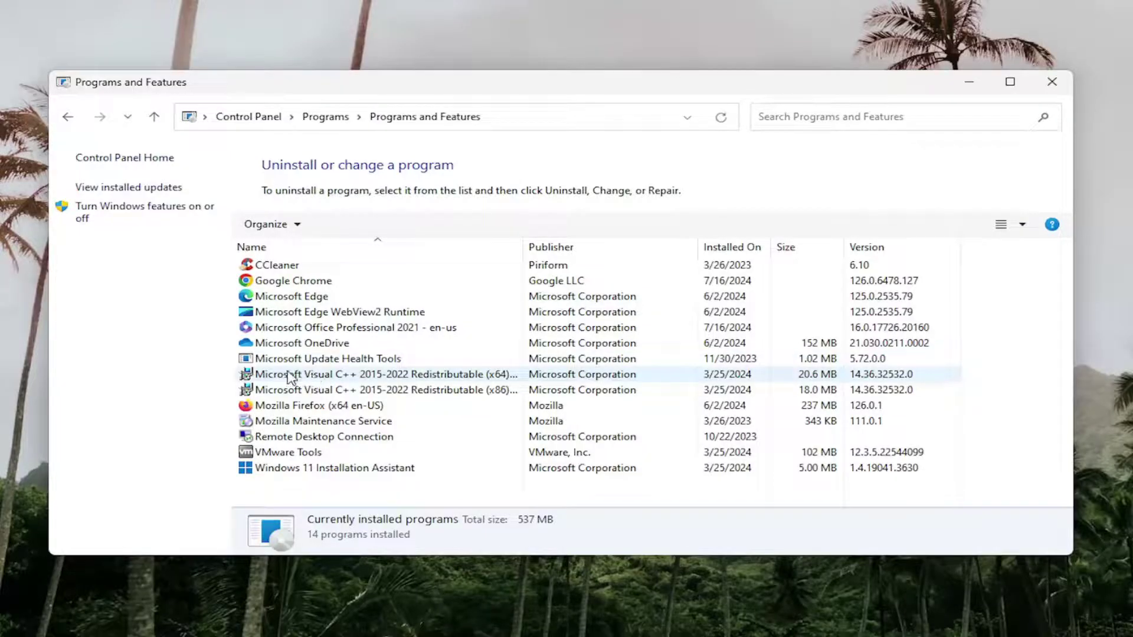
Step: Repair the Microsoft Visual C++ 2015-2022 Redistributable (x64), allow it to make changes, and close its setup without restarting
click(288, 378)
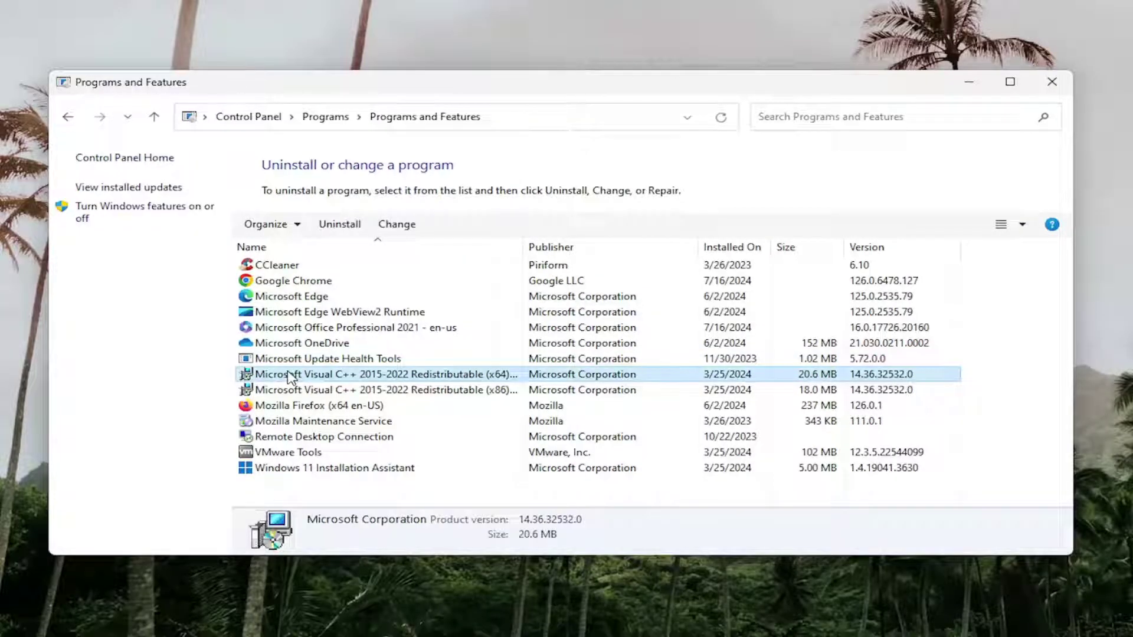
click(399, 224)
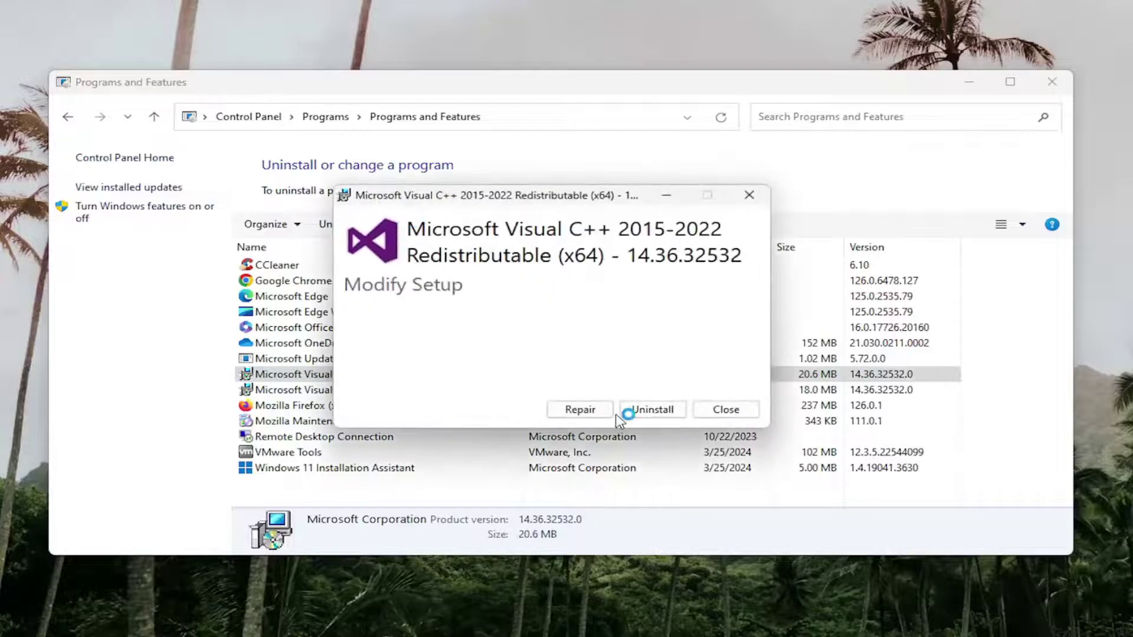
click(580, 413)
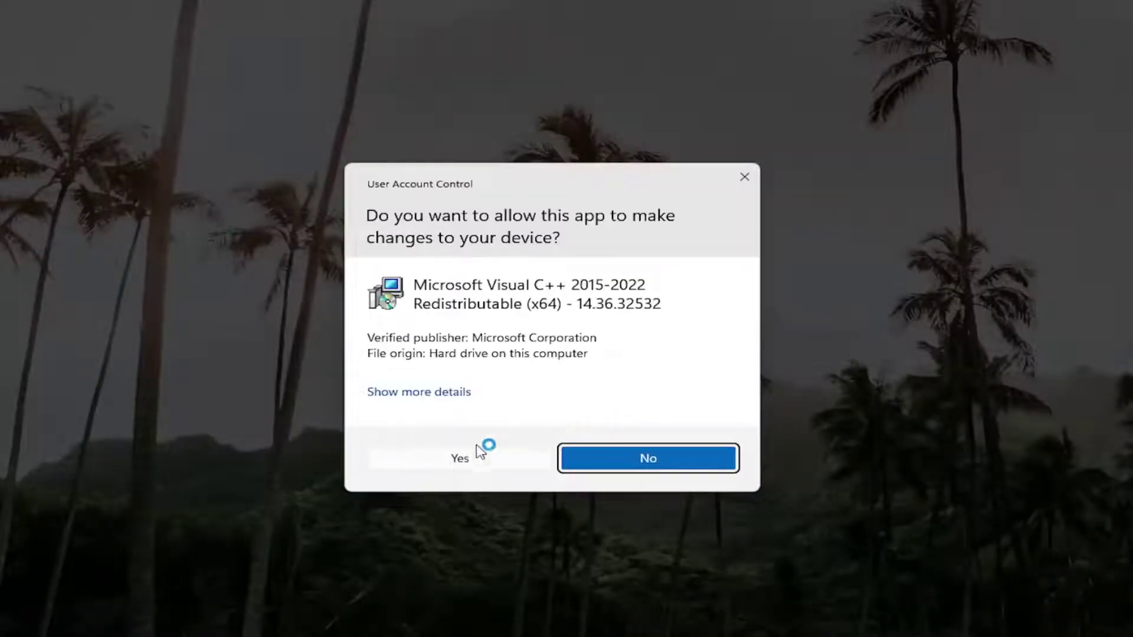
click(452, 458)
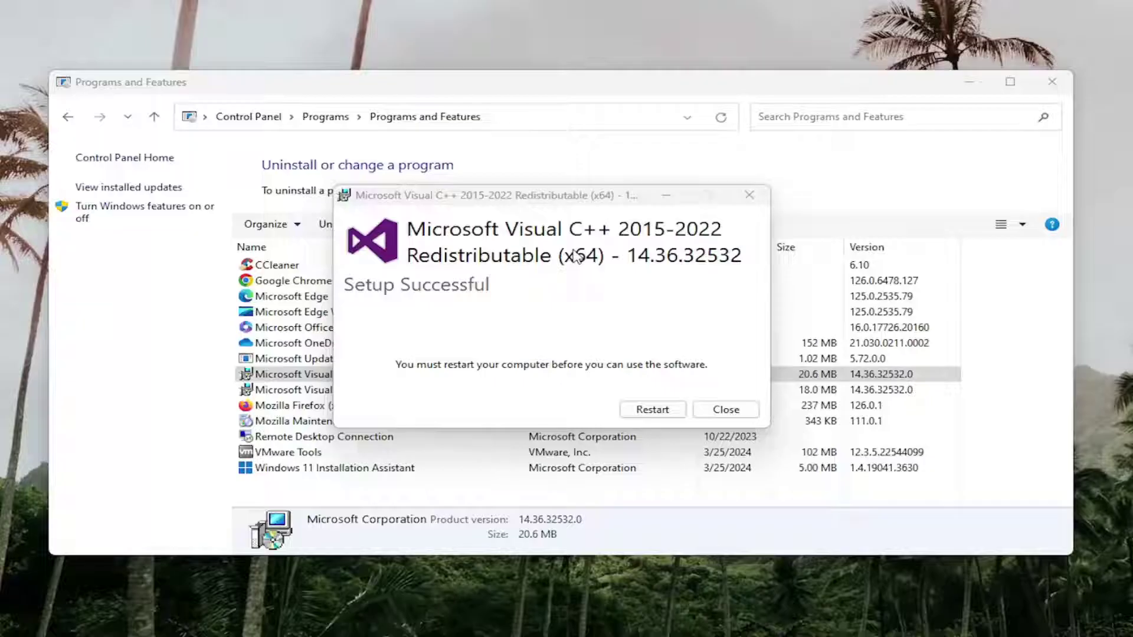
click(726, 409)
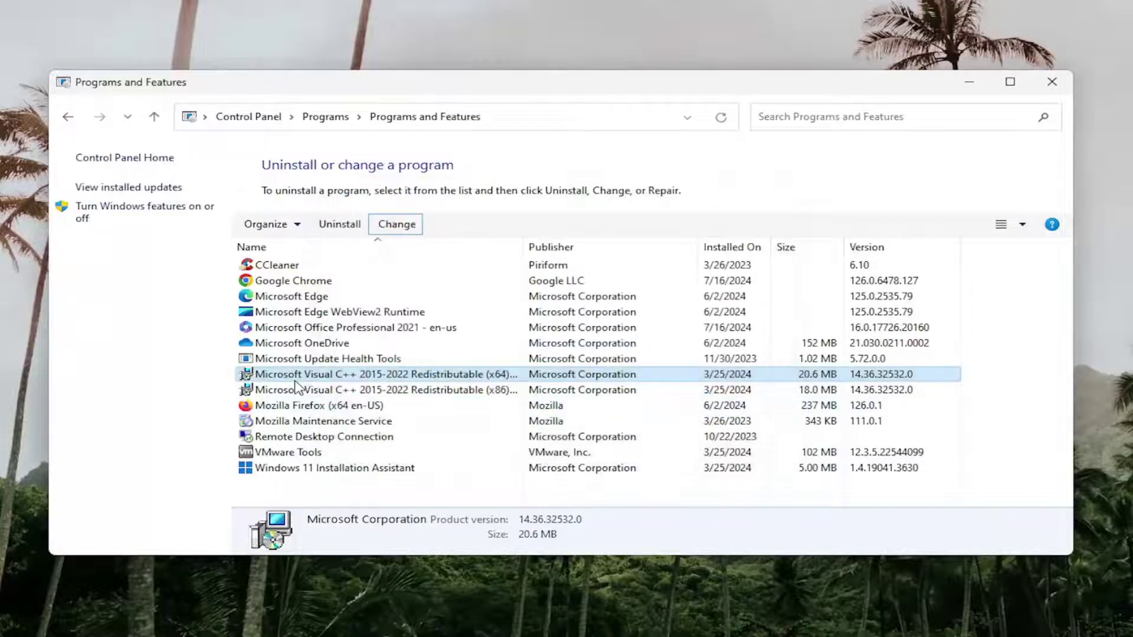
Step: Repair the Microsoft Visual C++ 2015-2022 Redistributable (x86), allow it to make changes, and close its setup
click(297, 389)
click(397, 224)
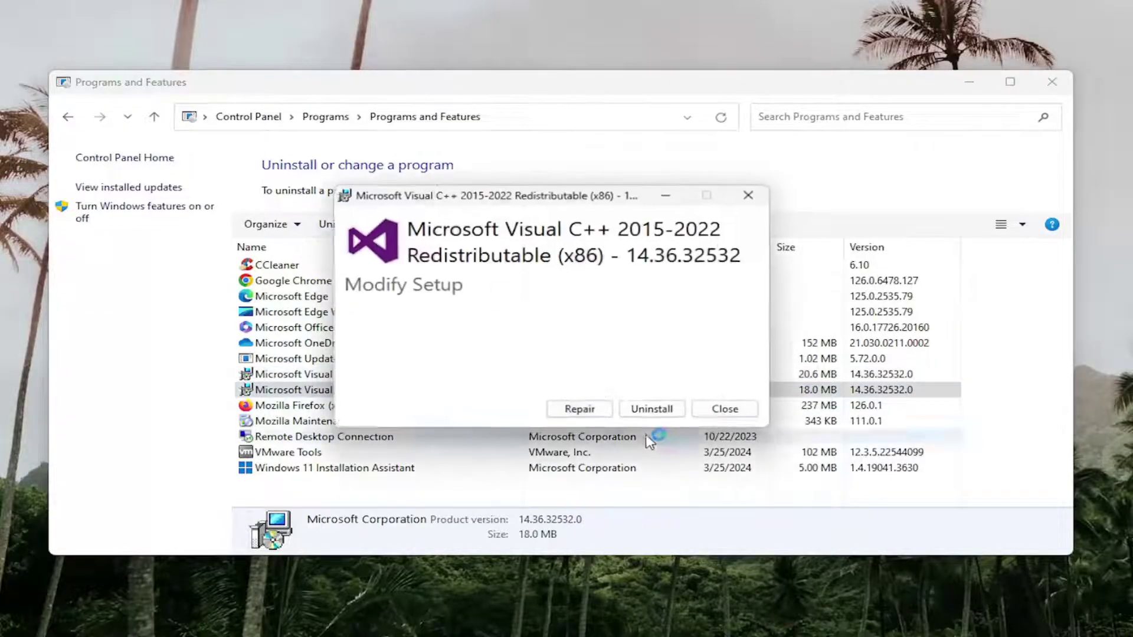
click(580, 409)
click(490, 461)
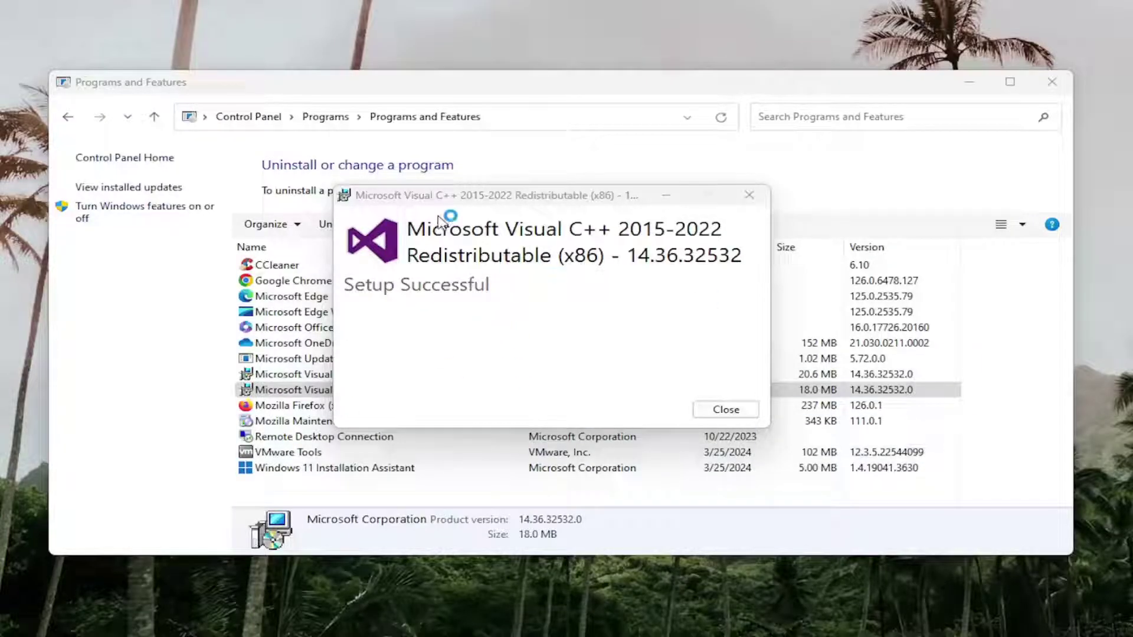
click(726, 409)
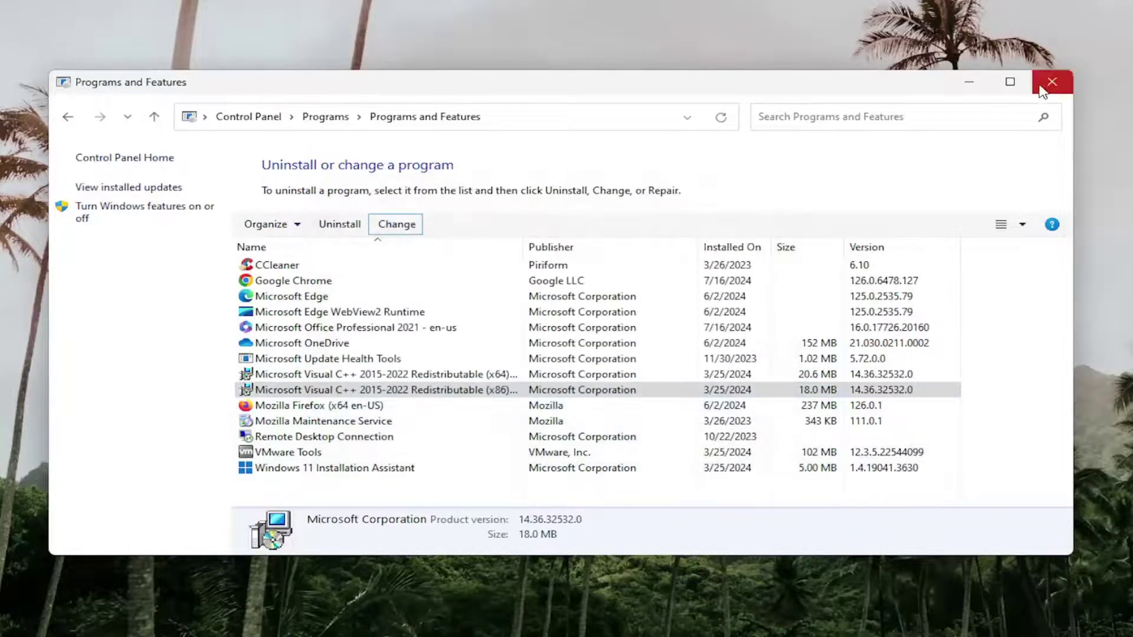
Step: Close Programs and Features and restart the computer
click(1041, 89)
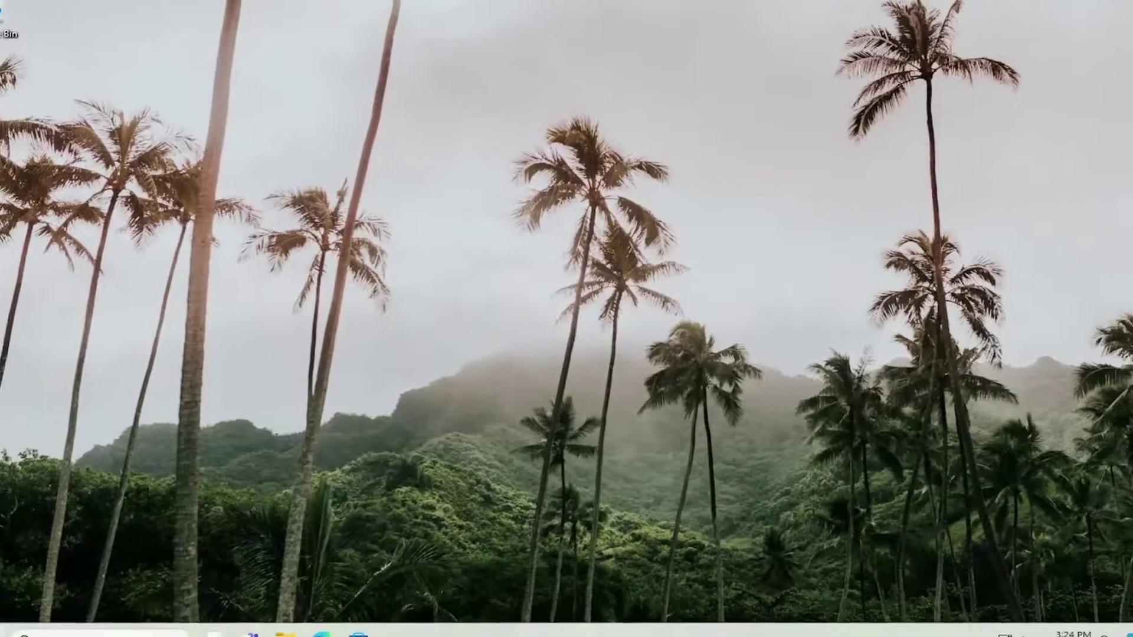
key(super+x)
mouse_move(151, 558)
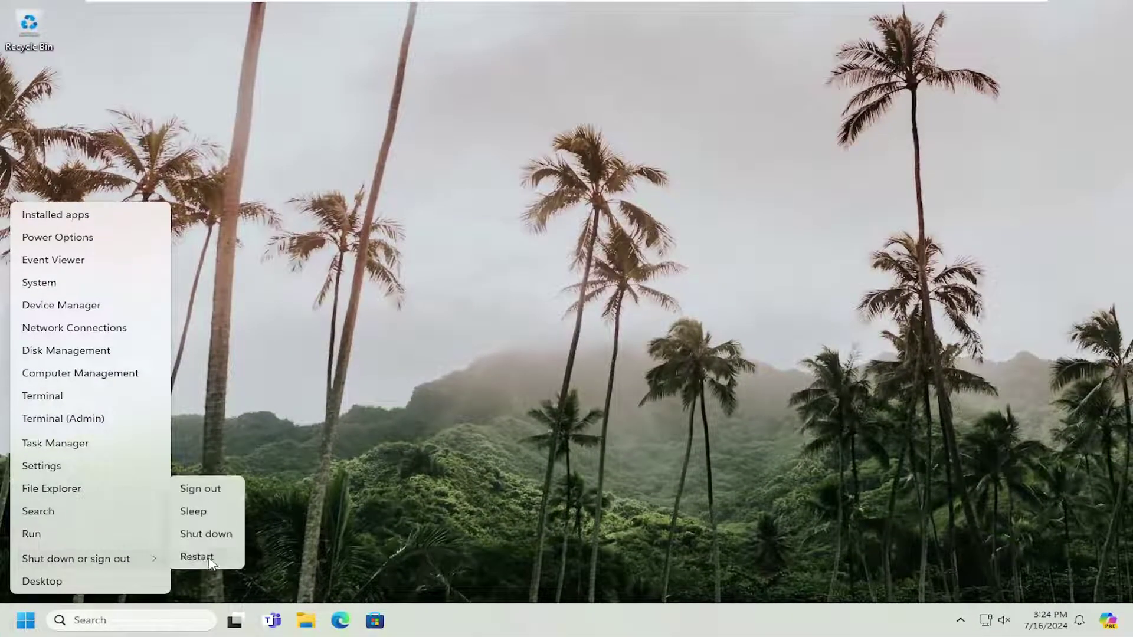
click(239, 555)
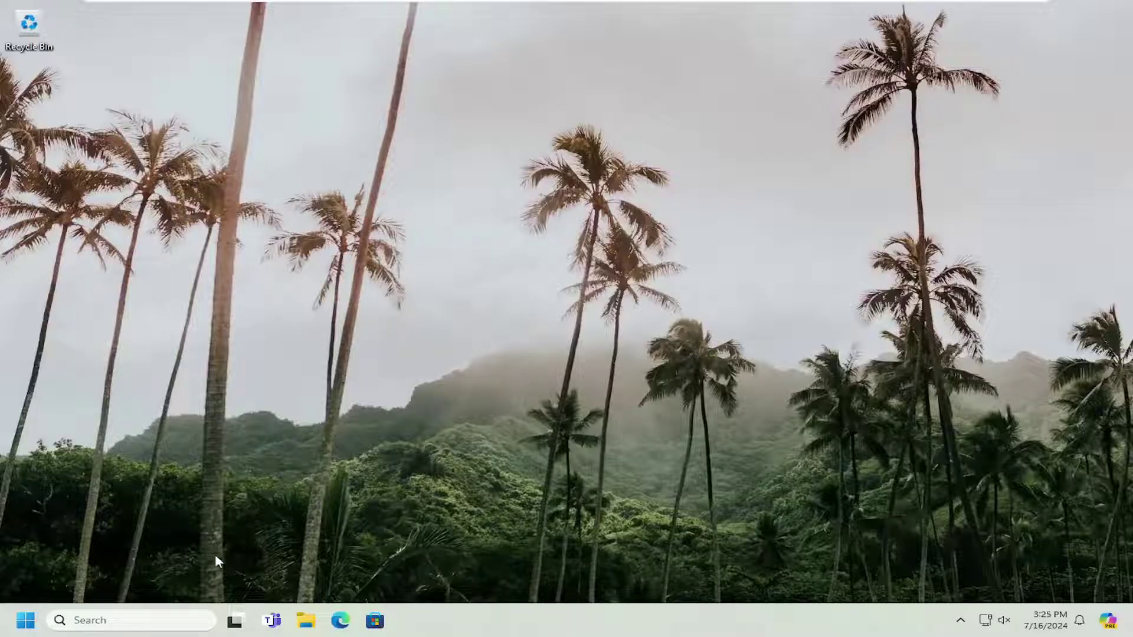
Step: Search for cmd and run Command Prompt as administrator, allowing it to make changes to the device
click(26, 620)
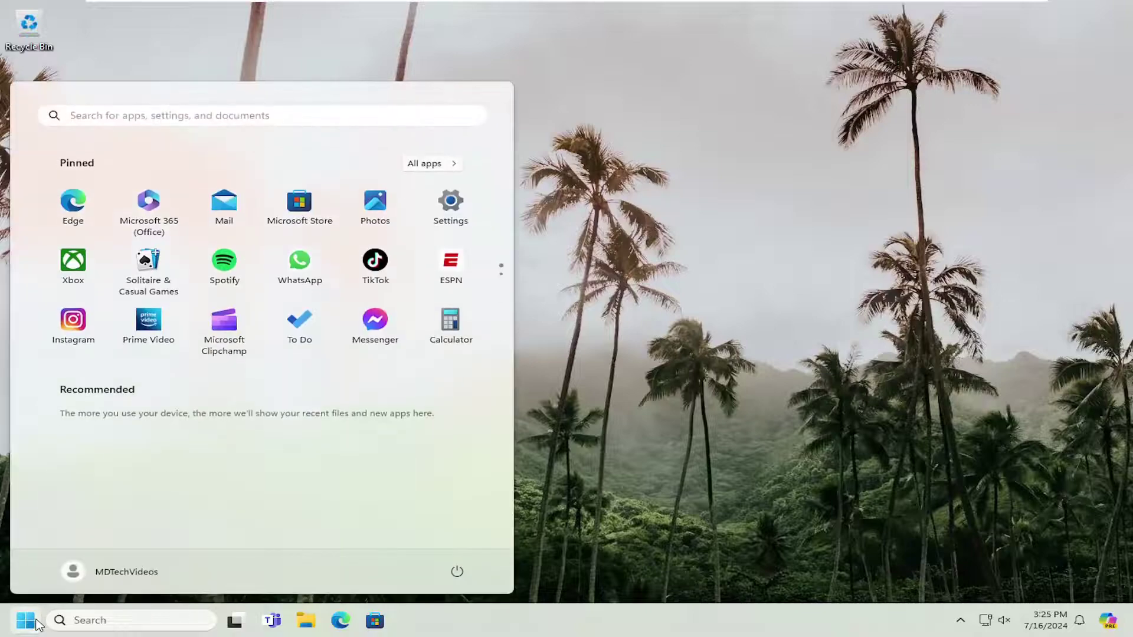
text(cmd)
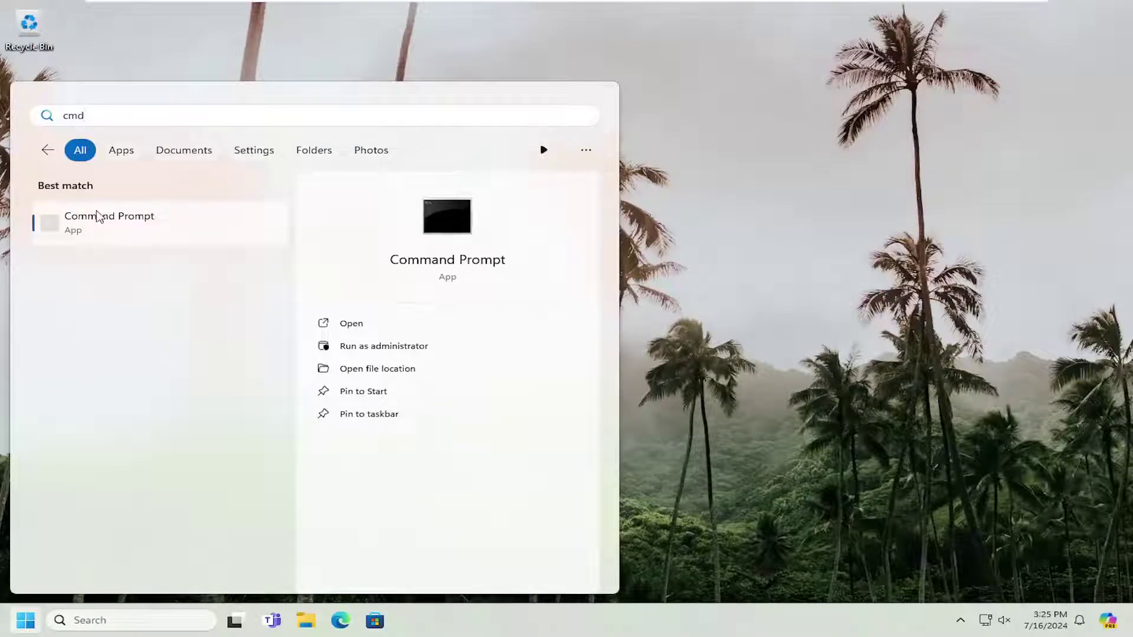
right_click(114, 226)
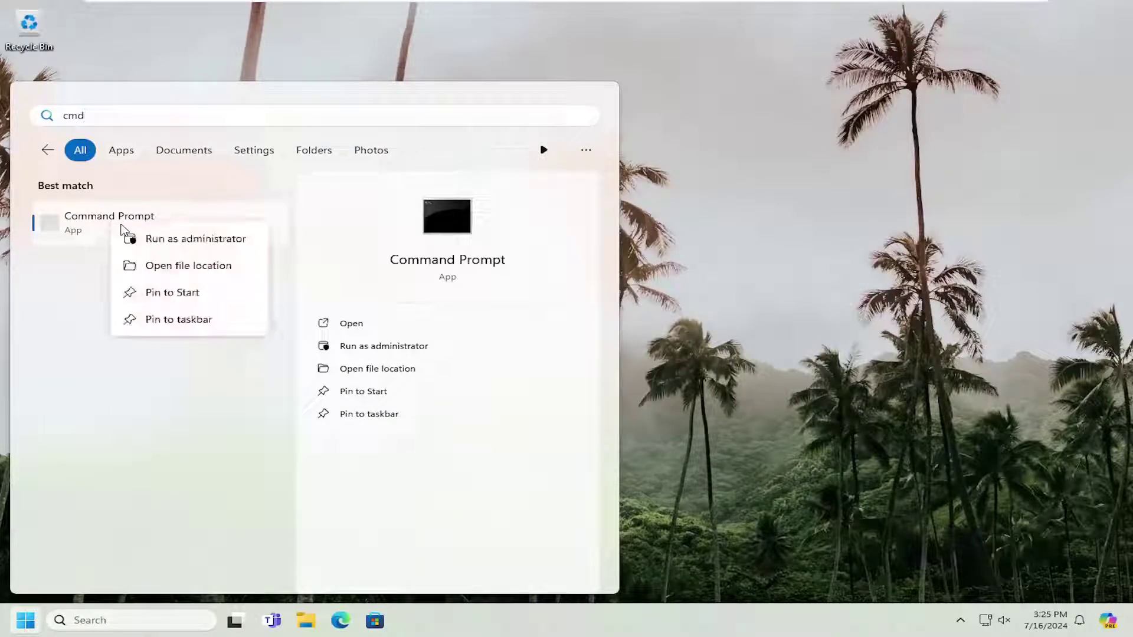
click(172, 239)
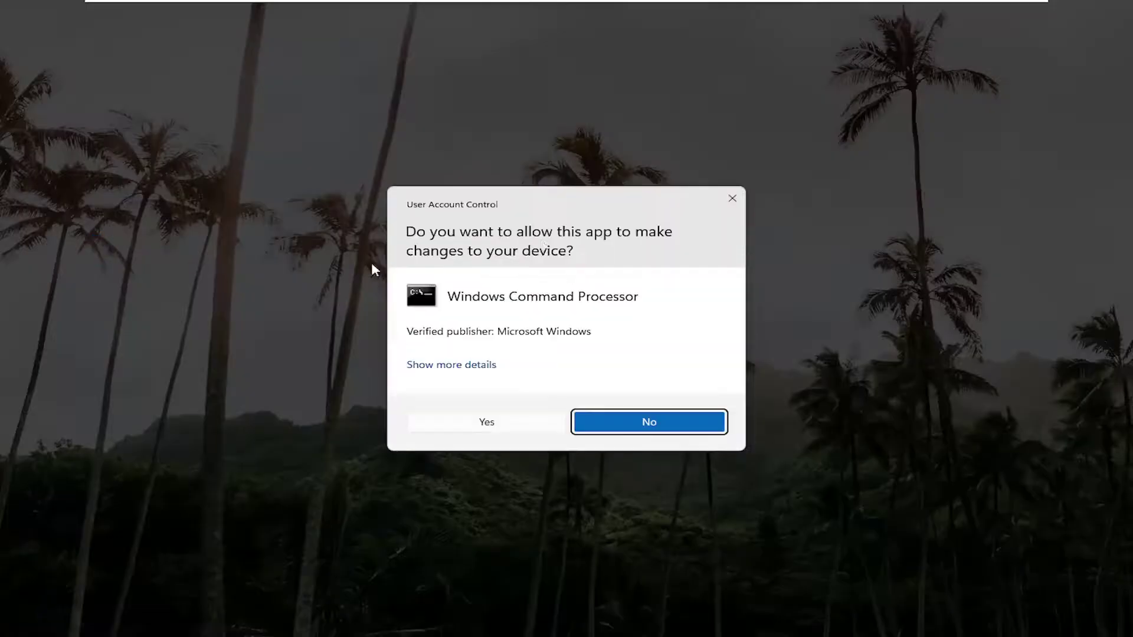
click(494, 417)
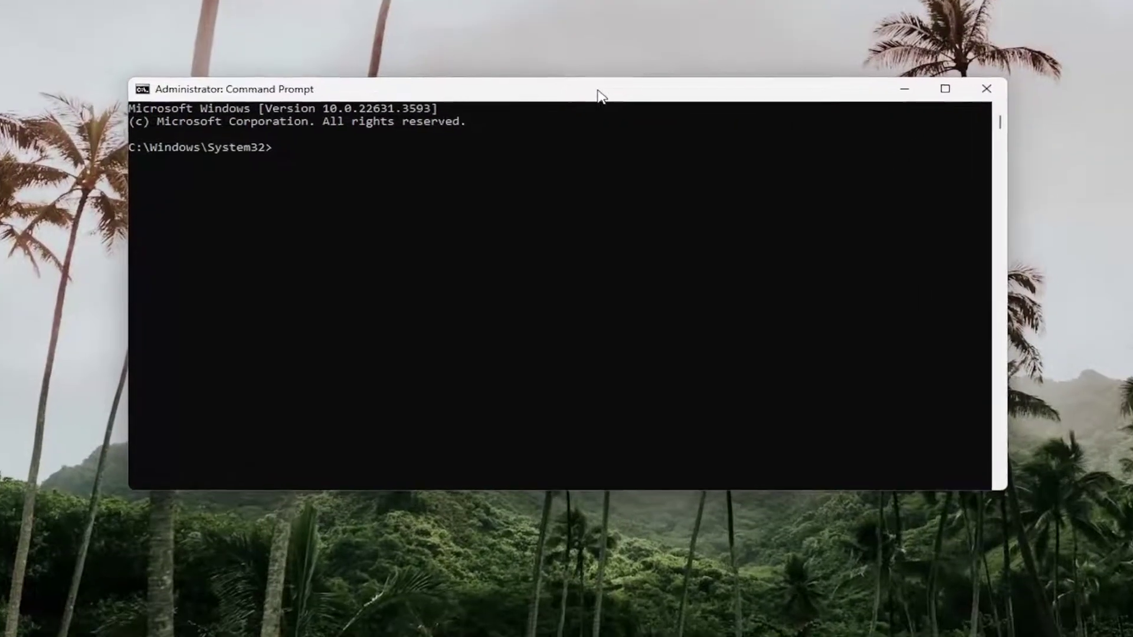
Step: Run a system file scan with the command sfc /scannow
text(sfc)
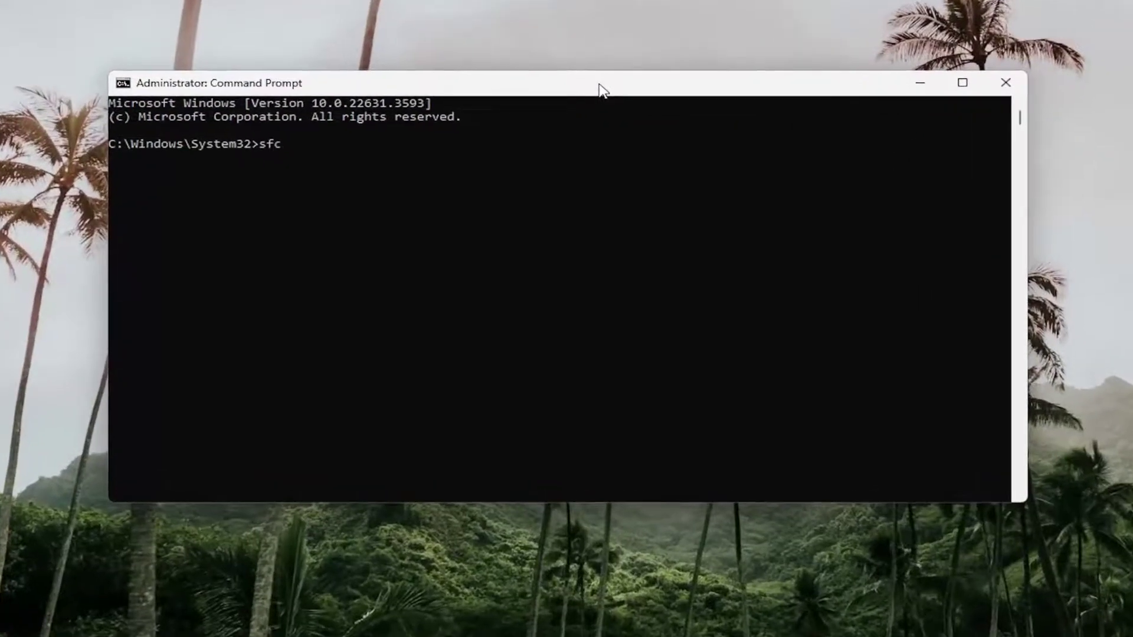
text( /scannow)
key(Return)
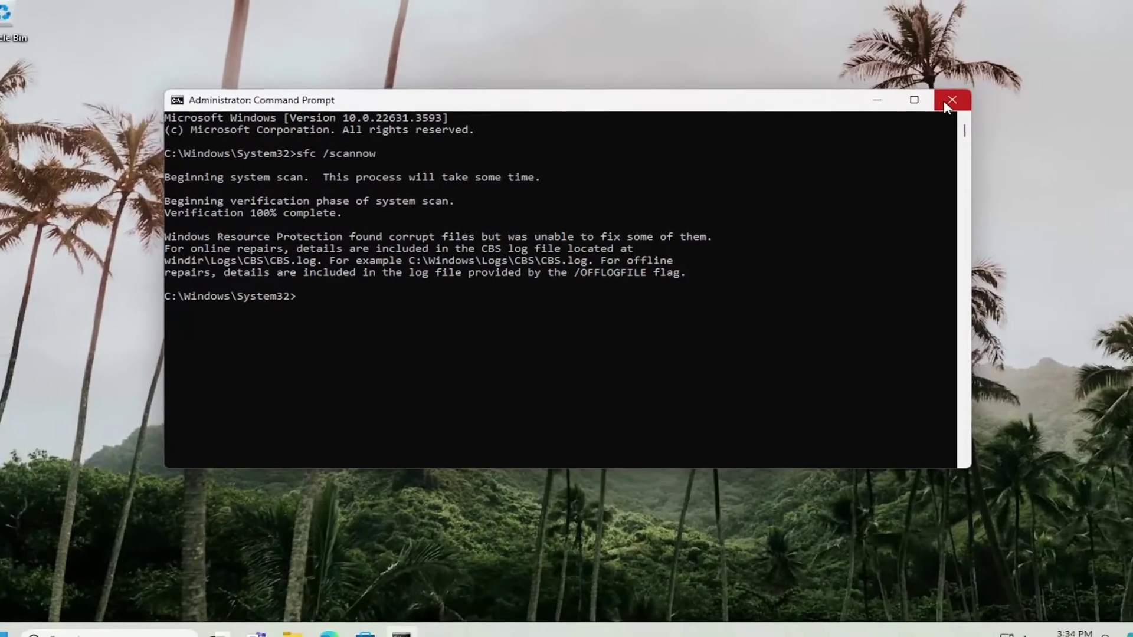
Step: Close Command Prompt and restart the computer
click(975, 93)
key(super+x)
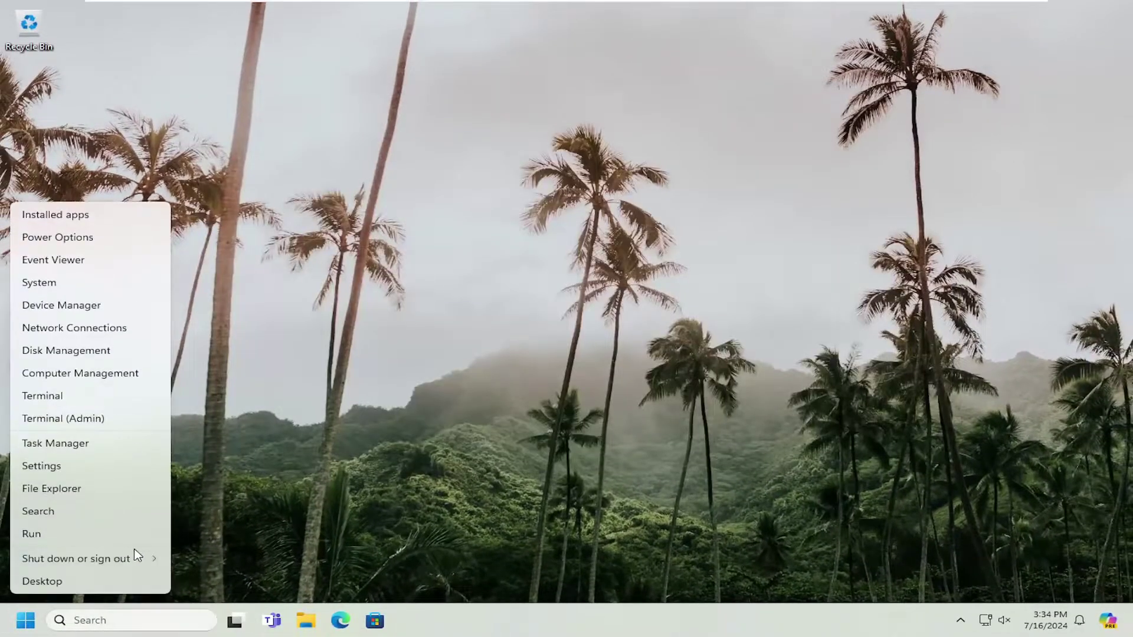
key(u)
key(r)
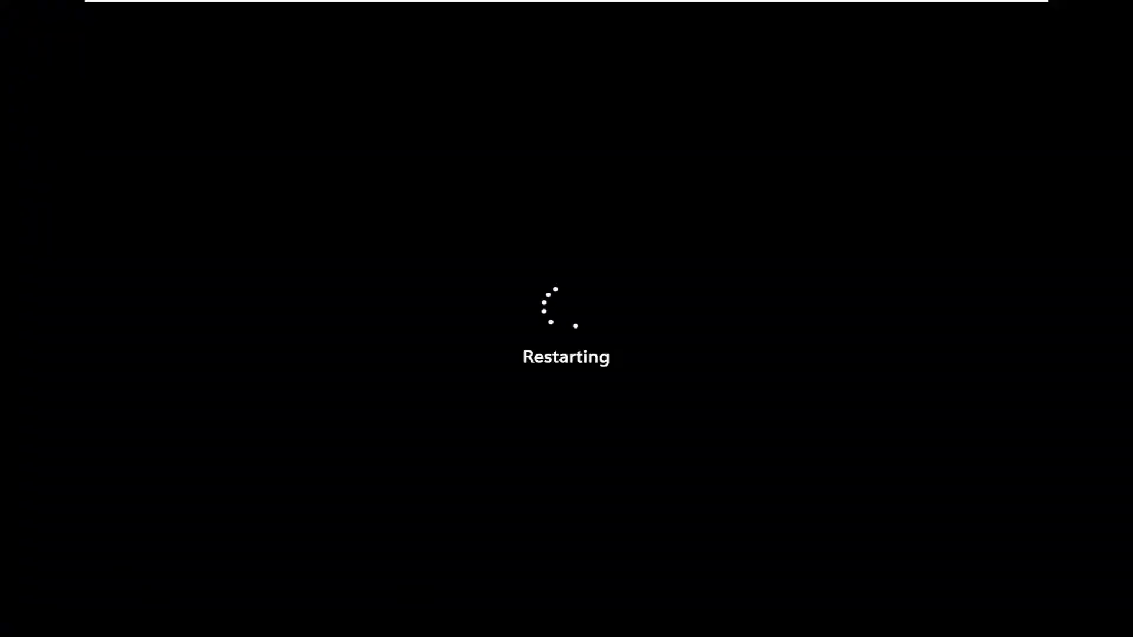